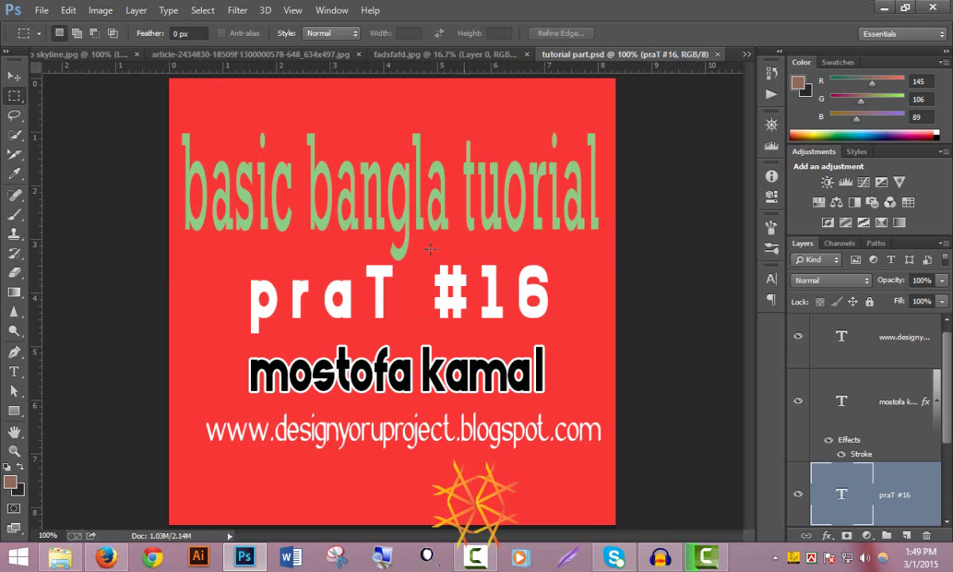
# Step: Close tutorial part.psd and switch to the close-up face photo whose file name starts with "article"
pyautogui.click(718, 54)
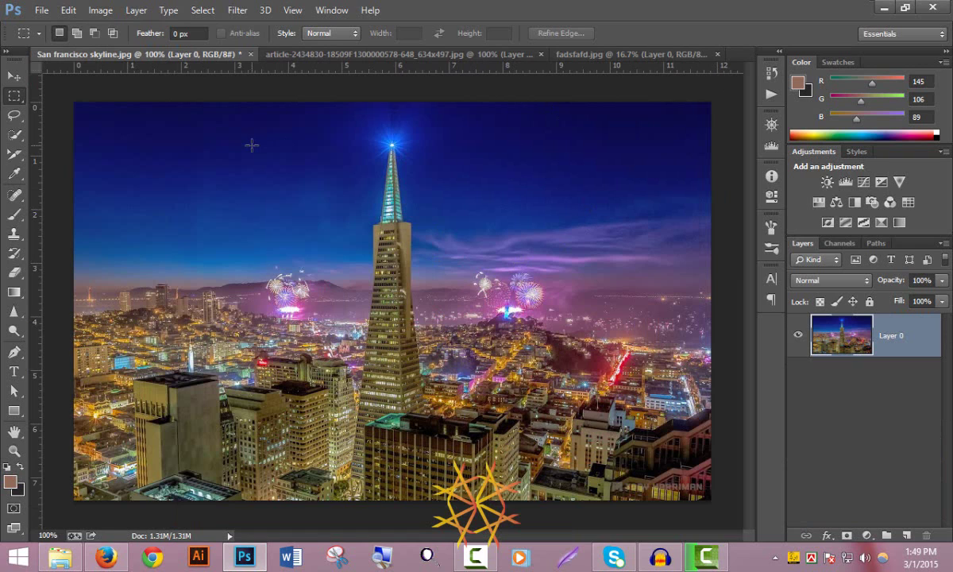
pyautogui.click(308, 56)
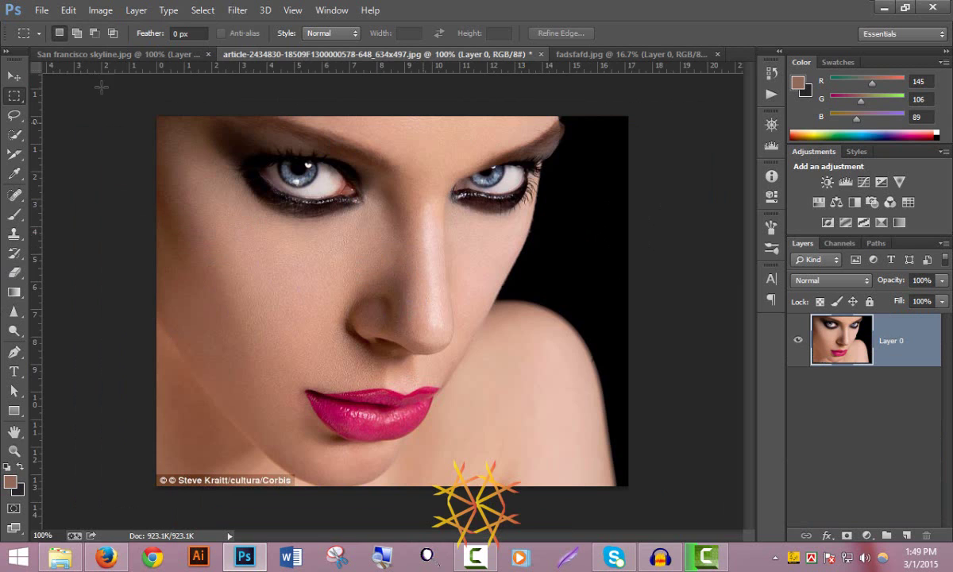
# Step: Enlarge the close-up photo's canvas by a relative 120 percent in both width and height
pyautogui.click(102, 10)
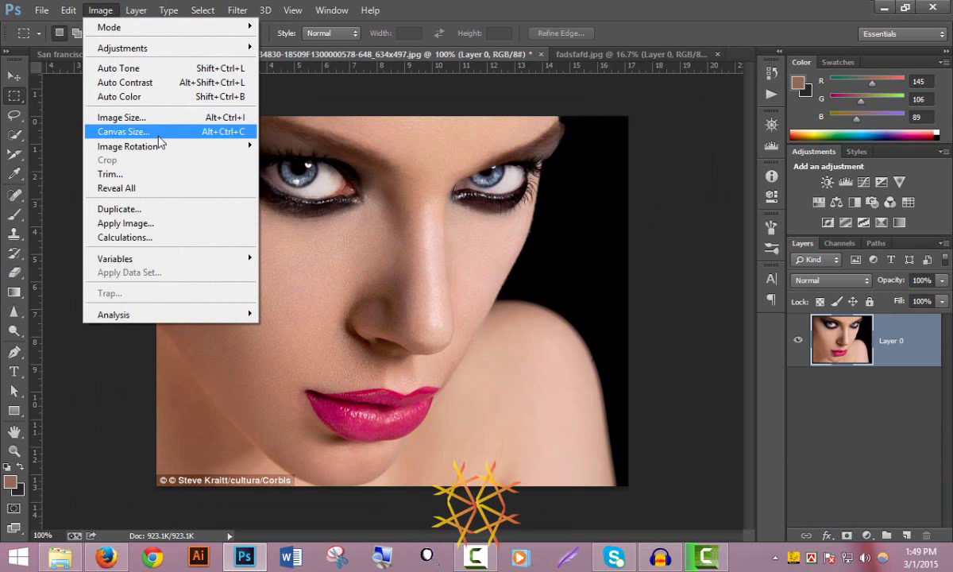
pyautogui.click(145, 133)
pyautogui.click(739, 162)
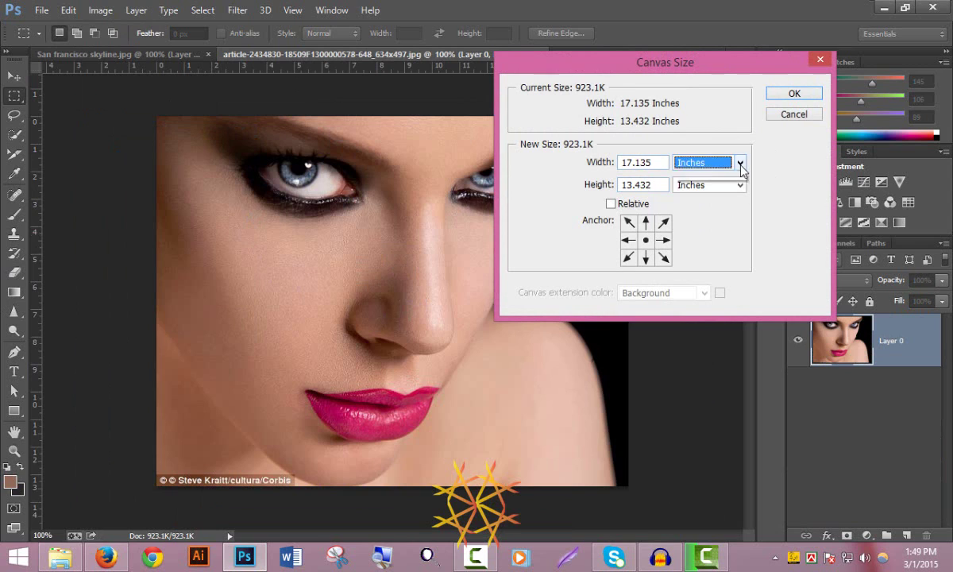
pyautogui.click(731, 179)
pyautogui.click(646, 163)
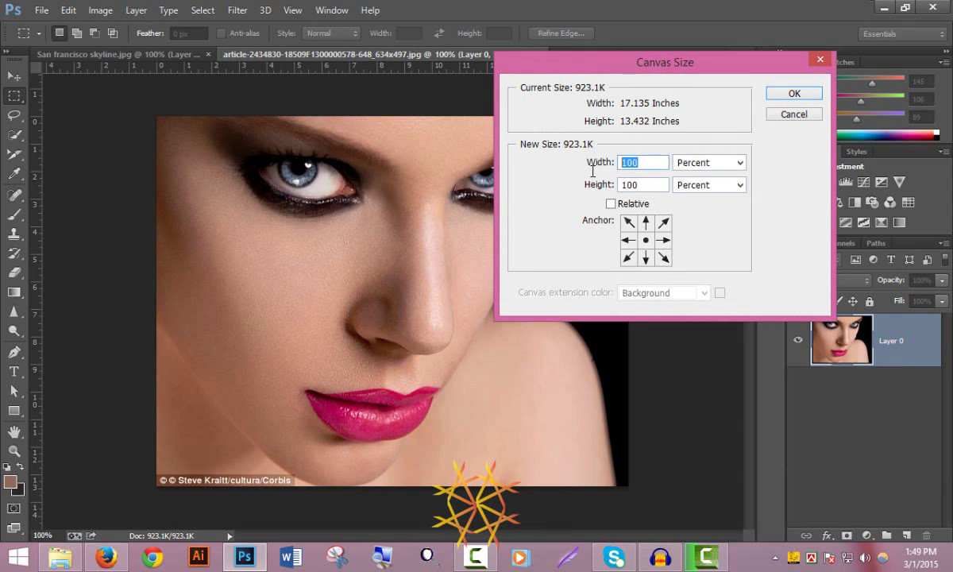
pyautogui.click(610, 205)
pyautogui.write('120')
pyautogui.moveTo(634, 188); pyautogui.dragTo(598, 189)
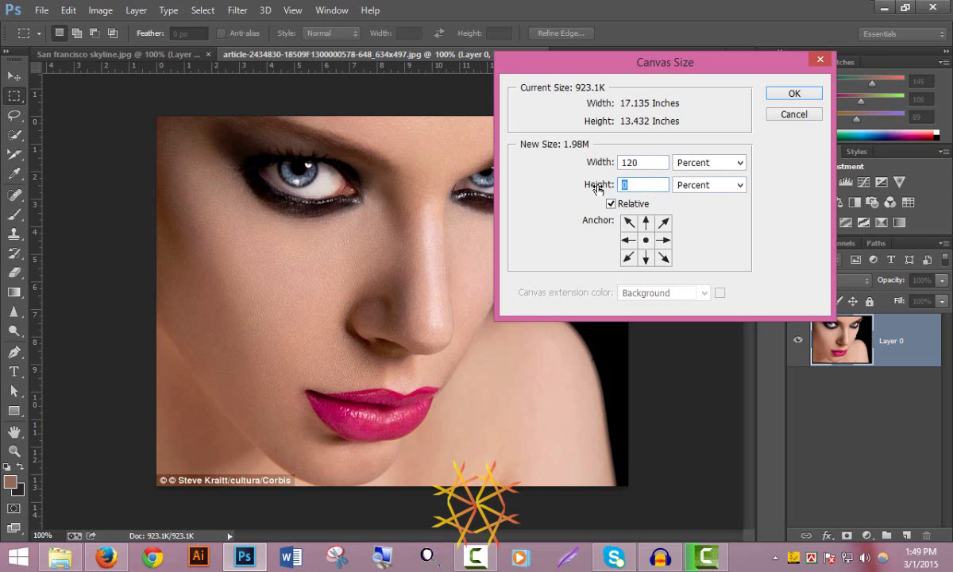
pyautogui.write('120')
pyautogui.press('Return')
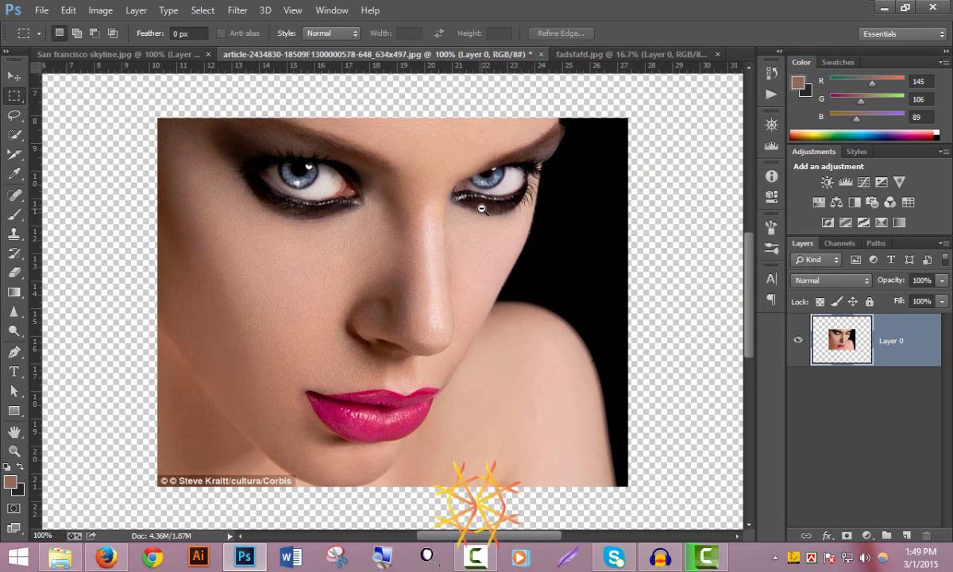
pyautogui.hotkey('ctrl', '-')
pyautogui.hotkey('ctrl', '-')
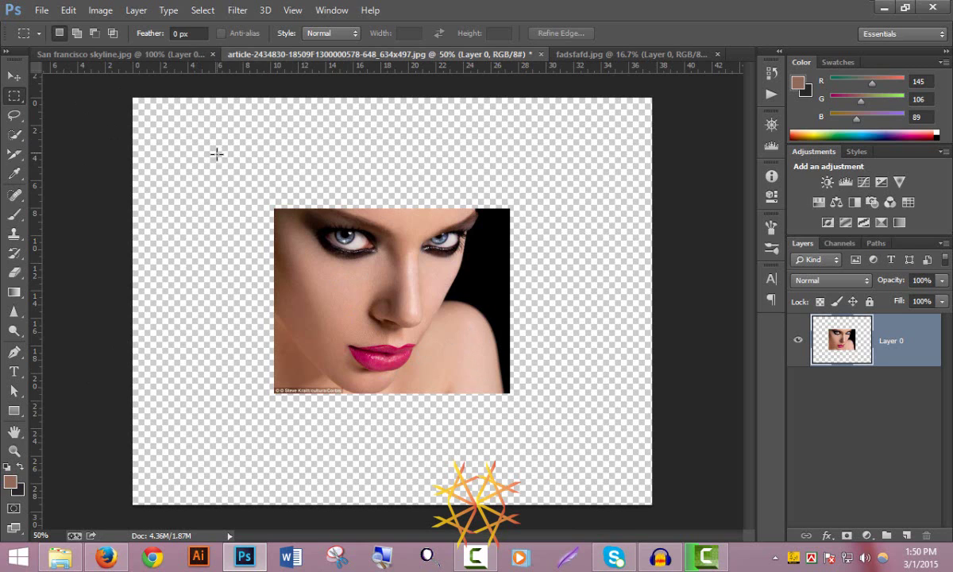
# Step: Try trimming the transparent pixels from the top, left and right edges but not the bottom, and undo the trim
pyautogui.click(97, 11)
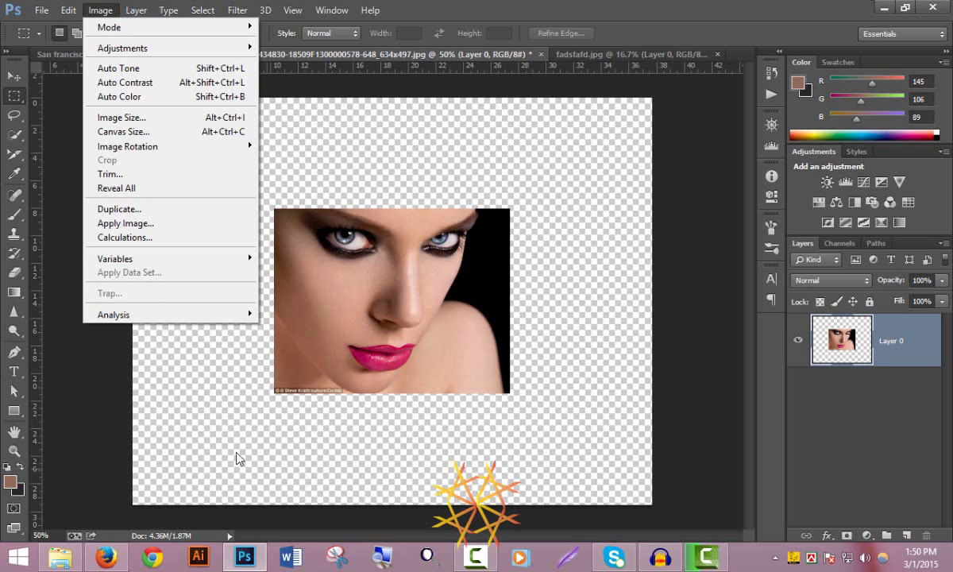
pyautogui.click(121, 174)
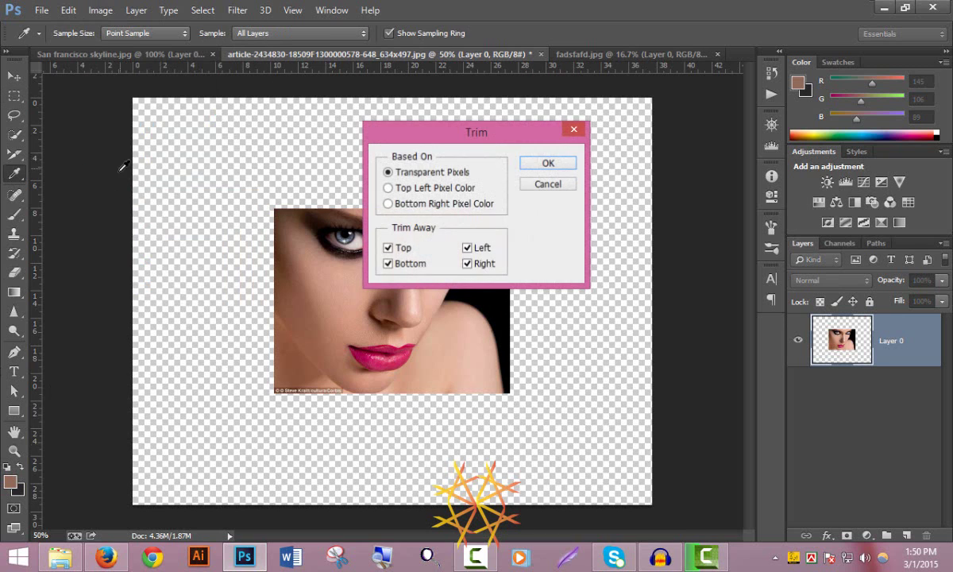
pyautogui.moveTo(366, 129); pyautogui.dragTo(429, 41)
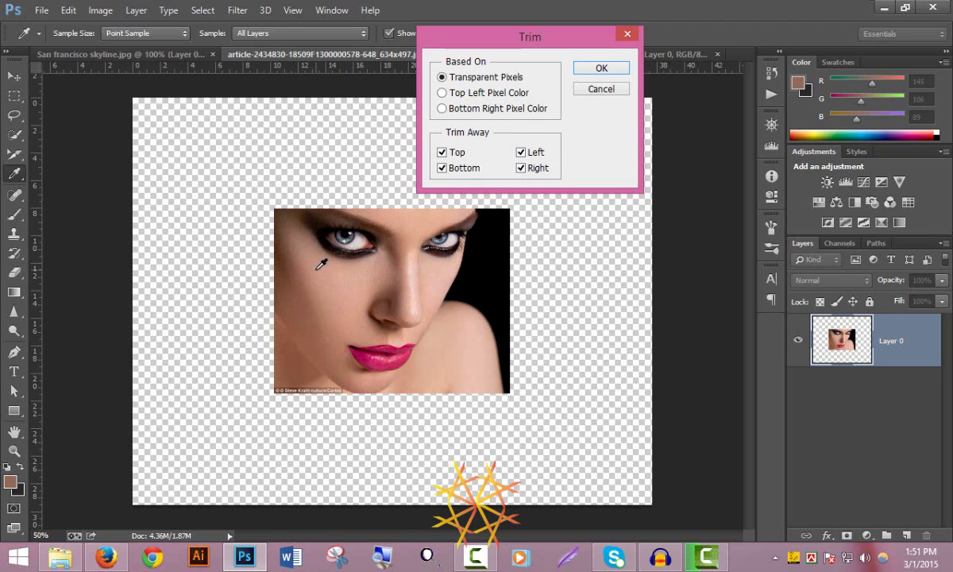
pyautogui.click(442, 168)
pyautogui.click(602, 69)
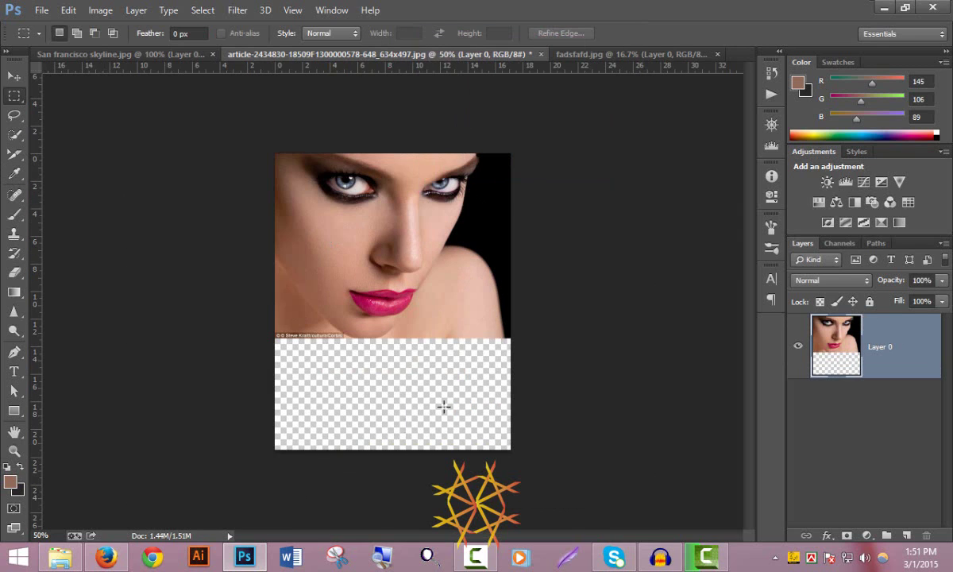
pyautogui.hotkey('ctrl', 'z')
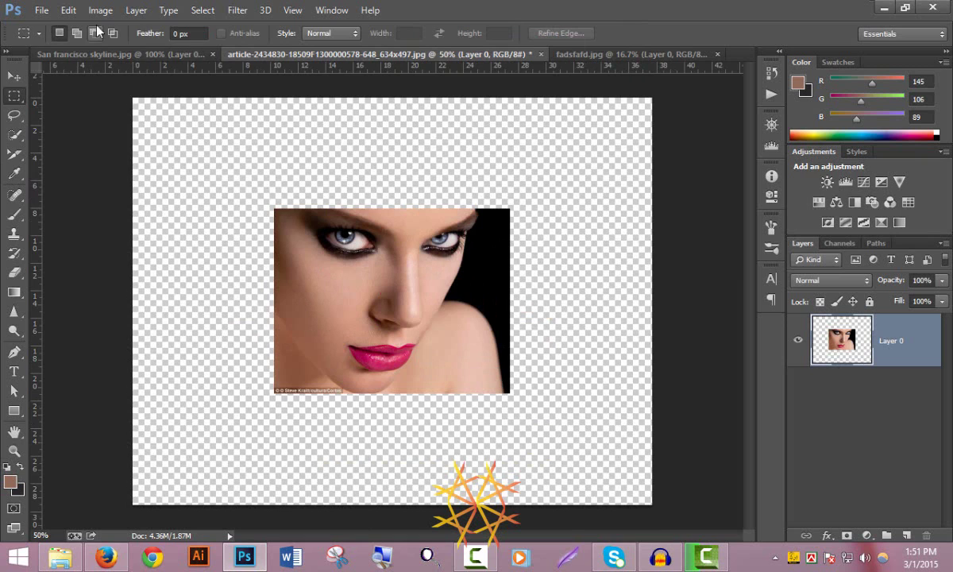
# Step: Try trimming the transparent pixels from the bottom, left and right edges but not the top, and undo the trim
pyautogui.click(100, 10)
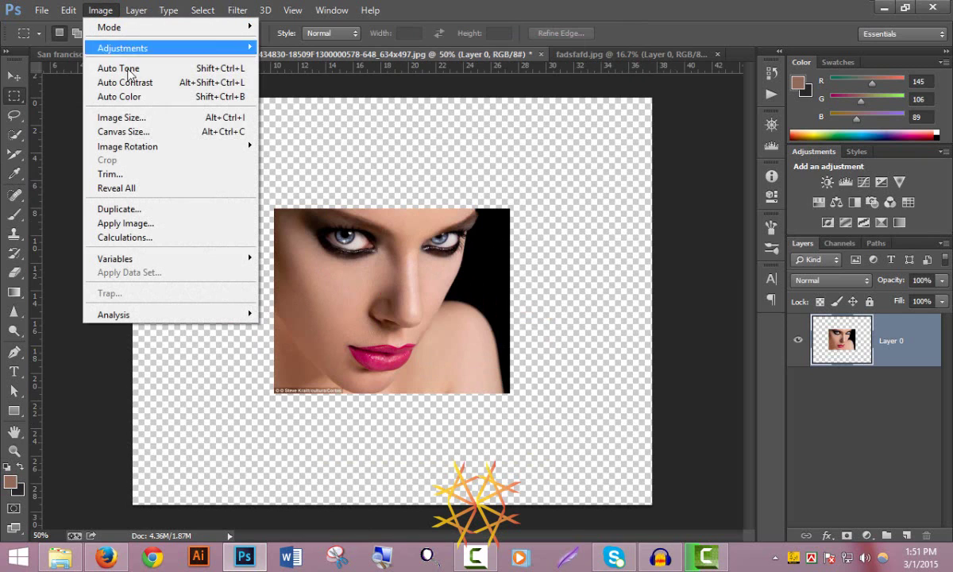
pyautogui.click(172, 174)
pyautogui.click(443, 168)
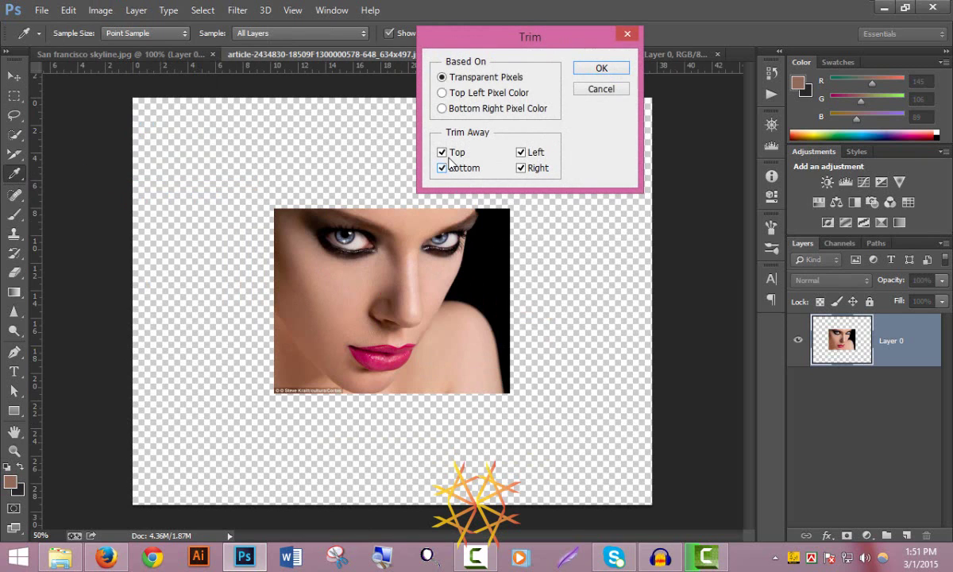
pyautogui.click(442, 151)
pyautogui.click(603, 68)
pyautogui.press('m')
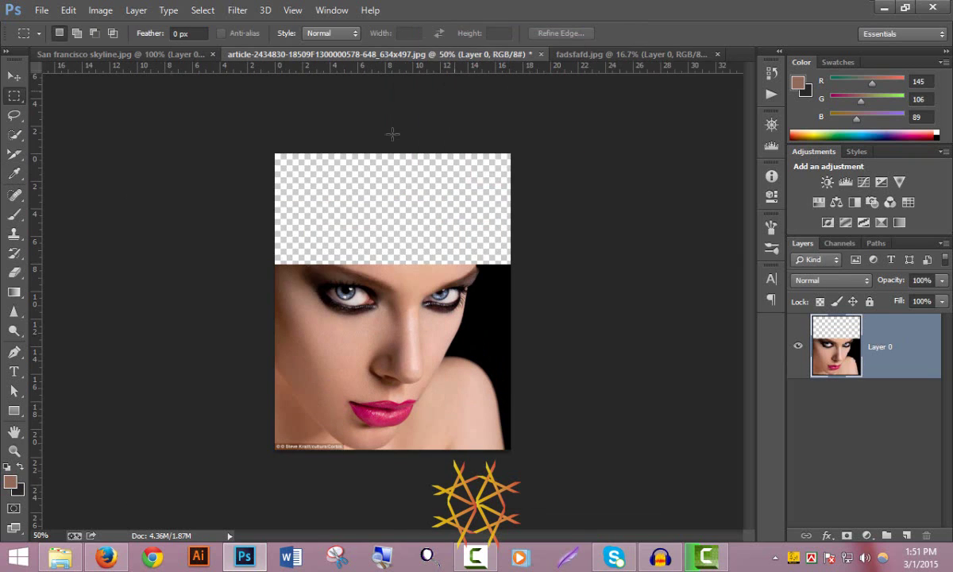
pyautogui.hotkey('ctrl', 'z')
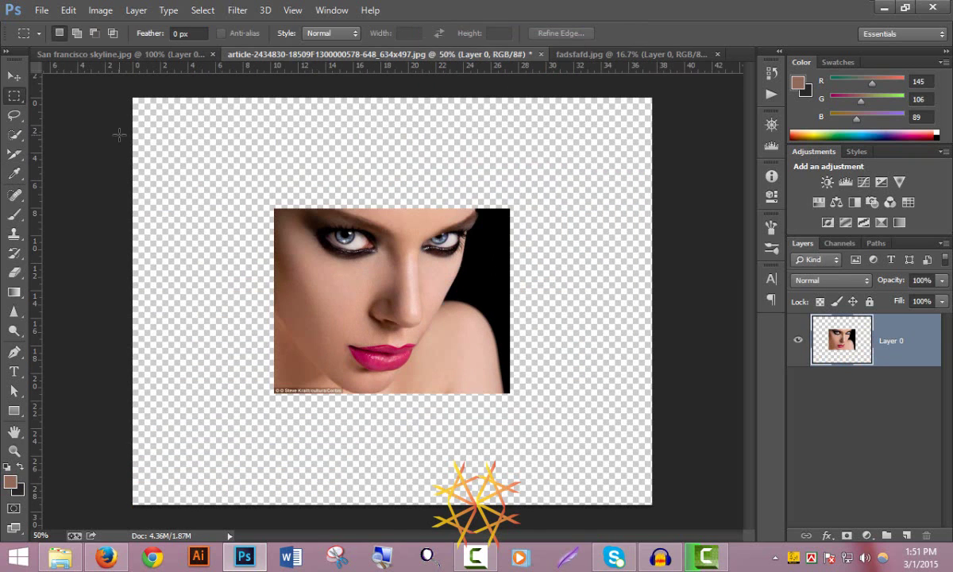
# Step: Trim the transparent pixels away from all four edges of the close-up photo
pyautogui.click(99, 10)
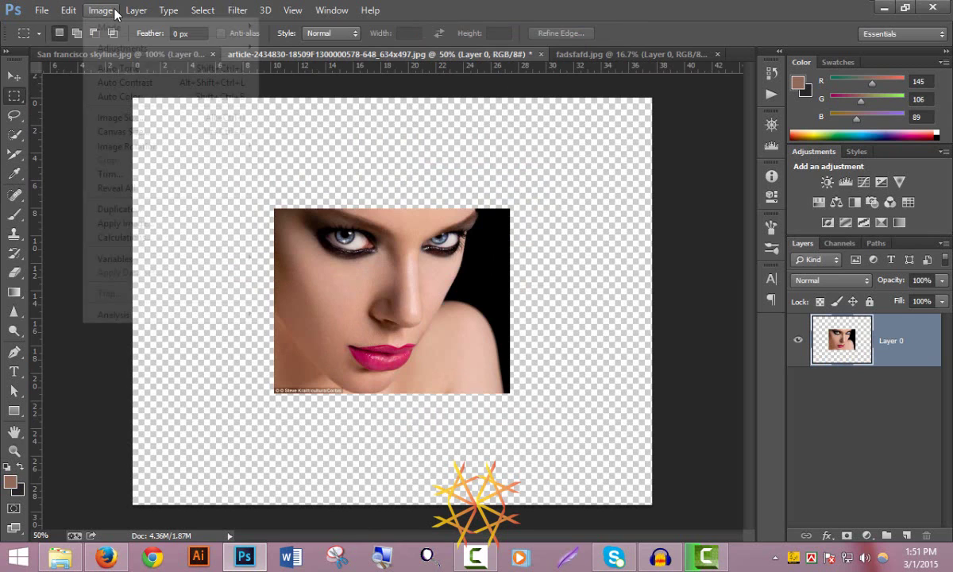
pyautogui.click(119, 174)
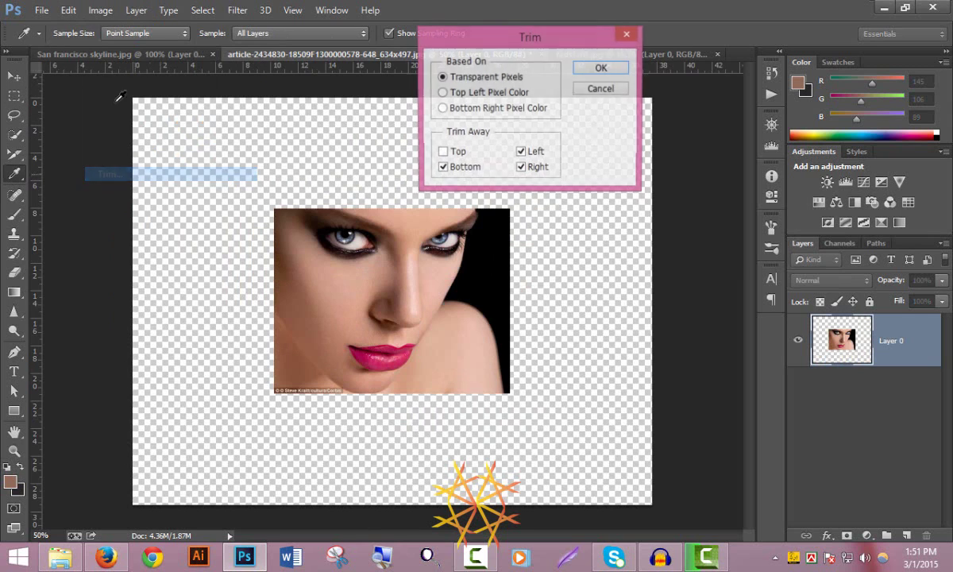
pyautogui.click(458, 153)
pyautogui.click(458, 153)
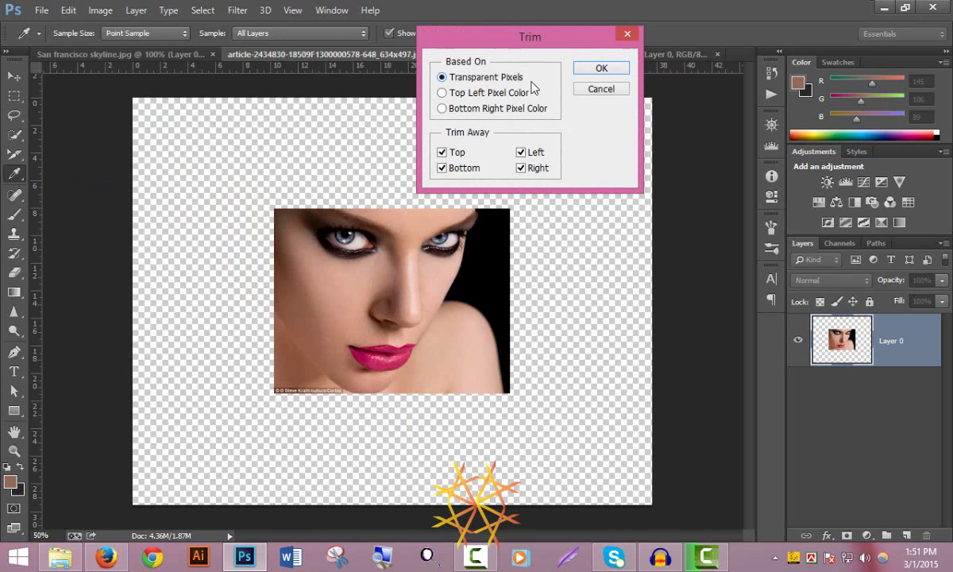
pyautogui.click(583, 73)
pyautogui.press('m')
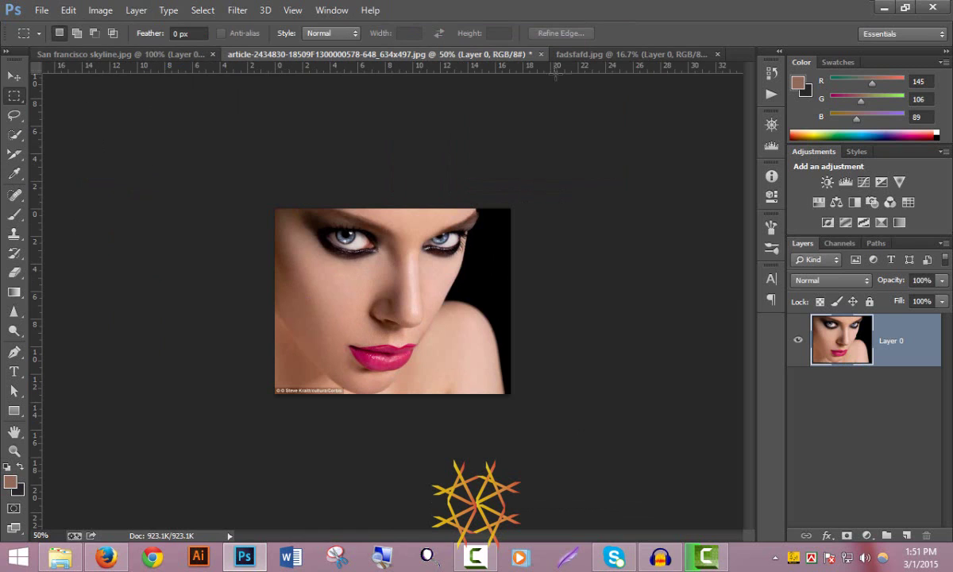
# Step: Switch to the red headscarf portrait and try trimming all four edges based on the top left pixel color
pyautogui.click(560, 56)
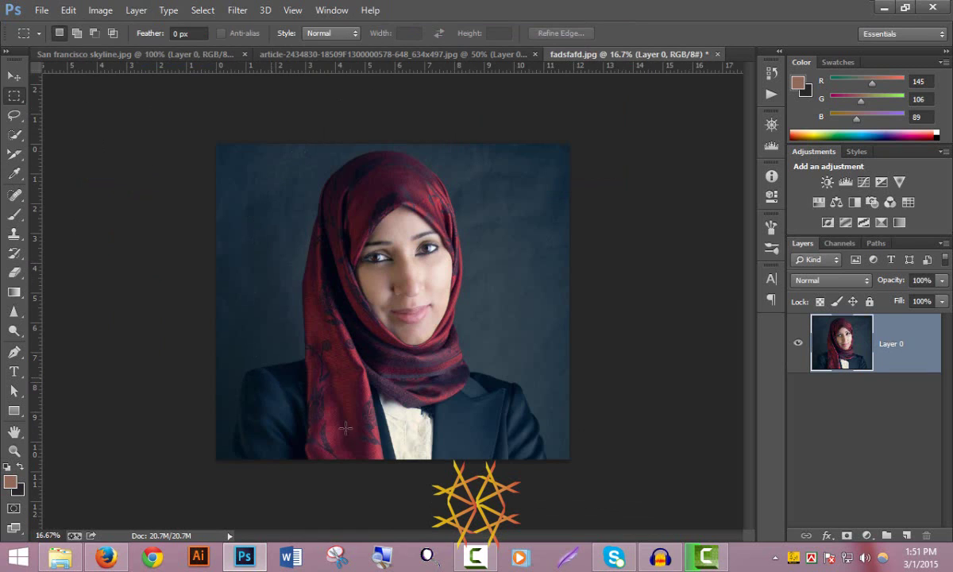
pyautogui.click(103, 12)
pyautogui.click(157, 177)
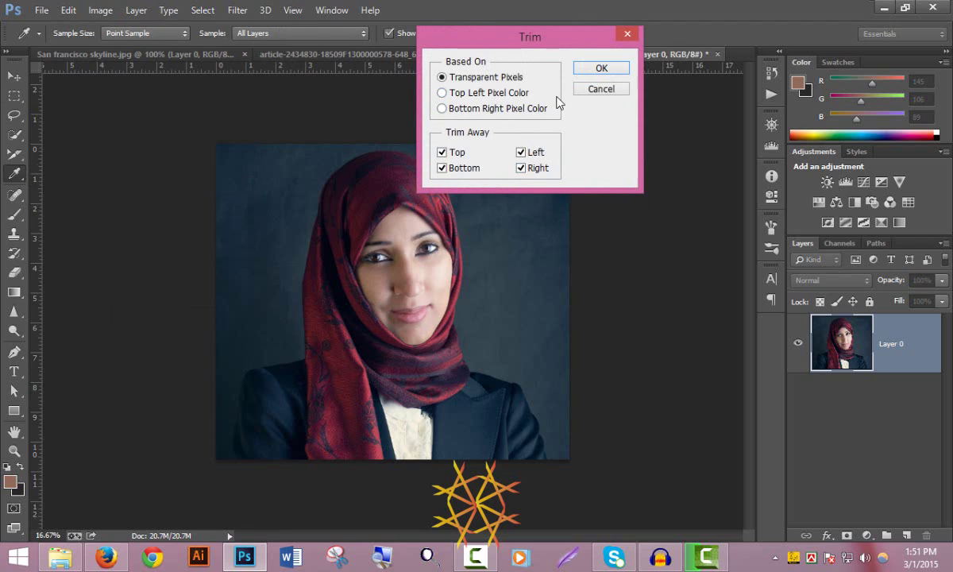
pyautogui.click(448, 93)
pyautogui.click(601, 68)
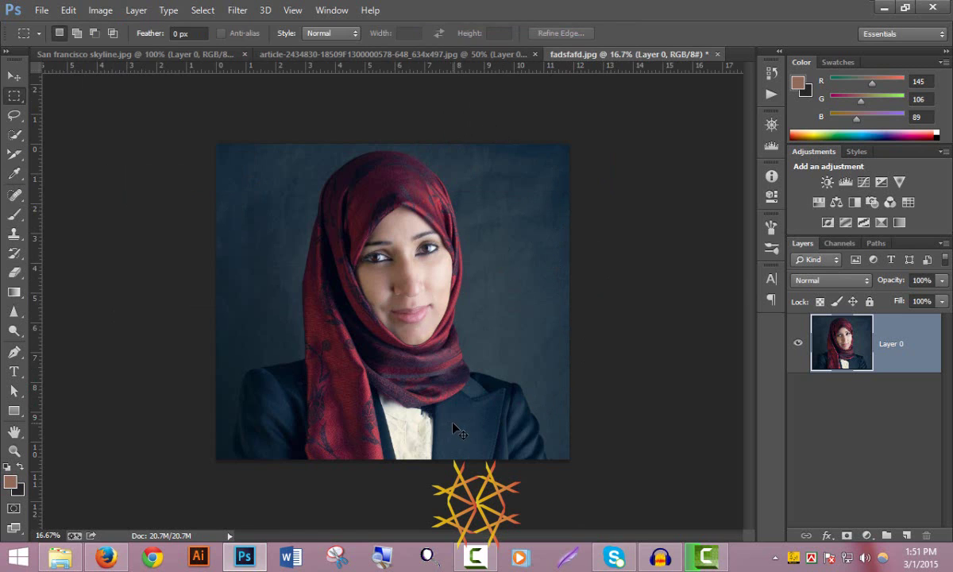
pyautogui.keyDown('ctrl'); pyautogui.click(414, 439); pyautogui.keyUp('ctrl')
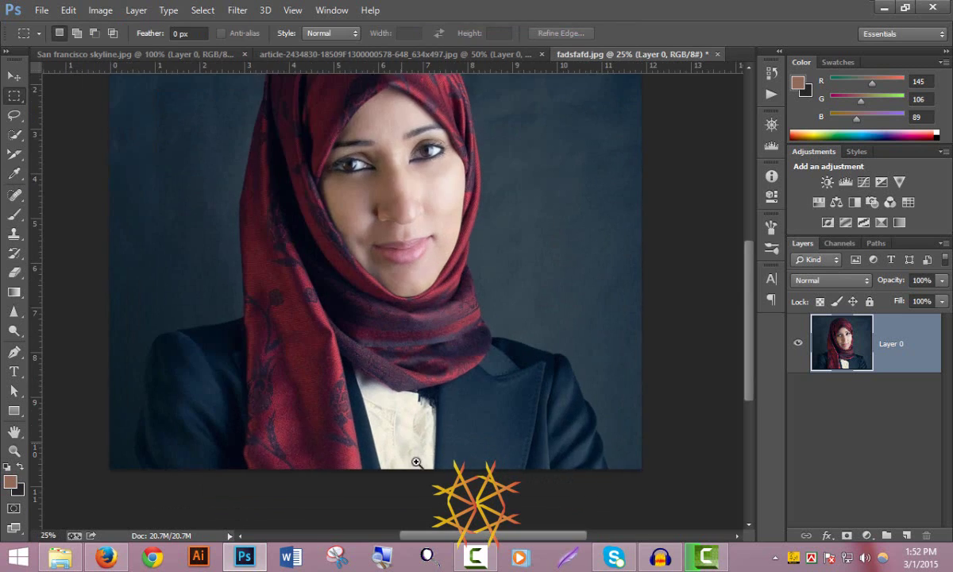
pyautogui.keyDown('ctrl'); pyautogui.keyDown('alt'); pyautogui.click(401, 437); pyautogui.keyUp('alt'); pyautogui.keyUp('ctrl')
pyautogui.keyDown('ctrl'); pyautogui.keyDown('alt'); pyautogui.click(401, 437); pyautogui.keyUp('alt'); pyautogui.keyUp('ctrl')
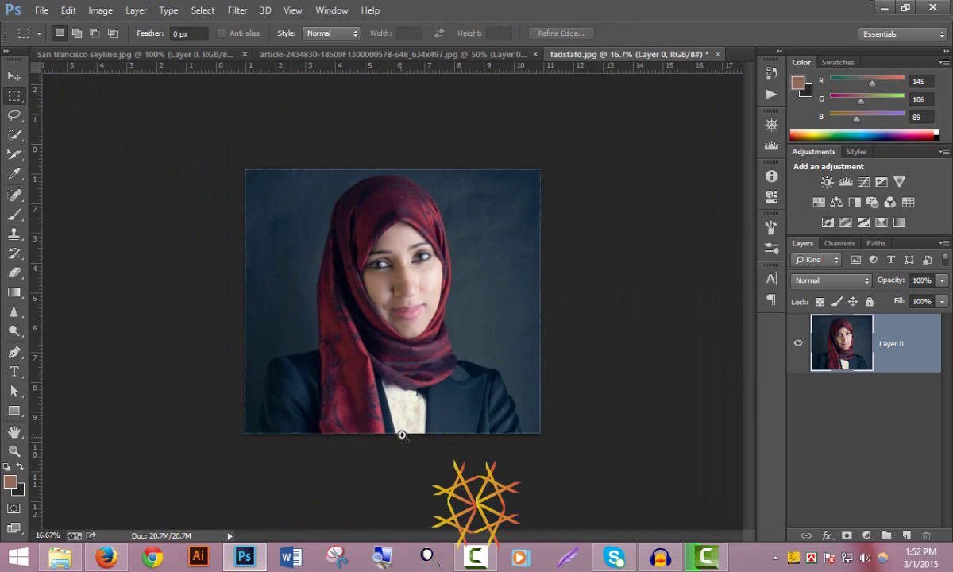
pyautogui.keyDown('ctrl'); pyautogui.keyDown('alt'); pyautogui.click(401, 437); pyautogui.keyUp('alt'); pyautogui.keyUp('ctrl')
pyautogui.click(68, 10)
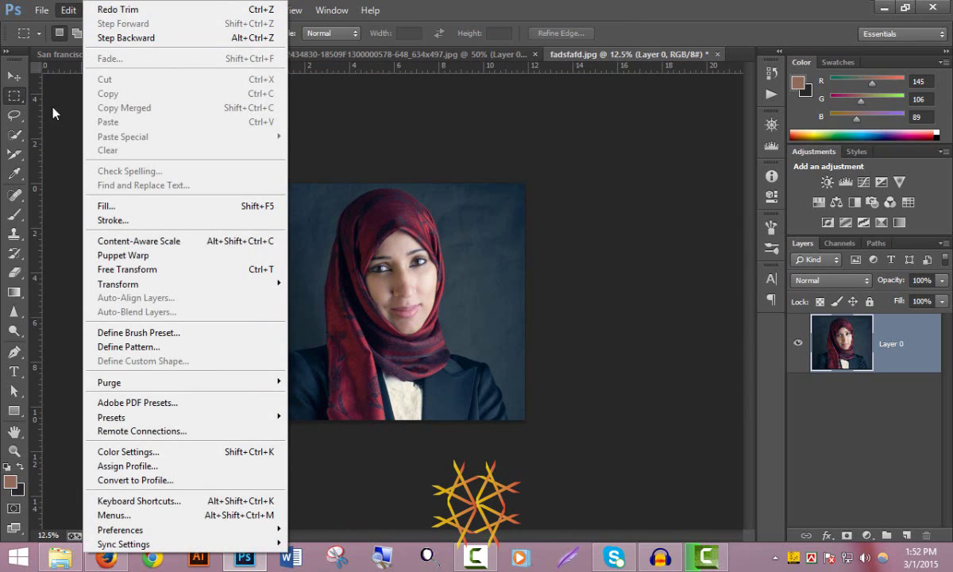
pyautogui.click(61, 115)
pyautogui.click(98, 9)
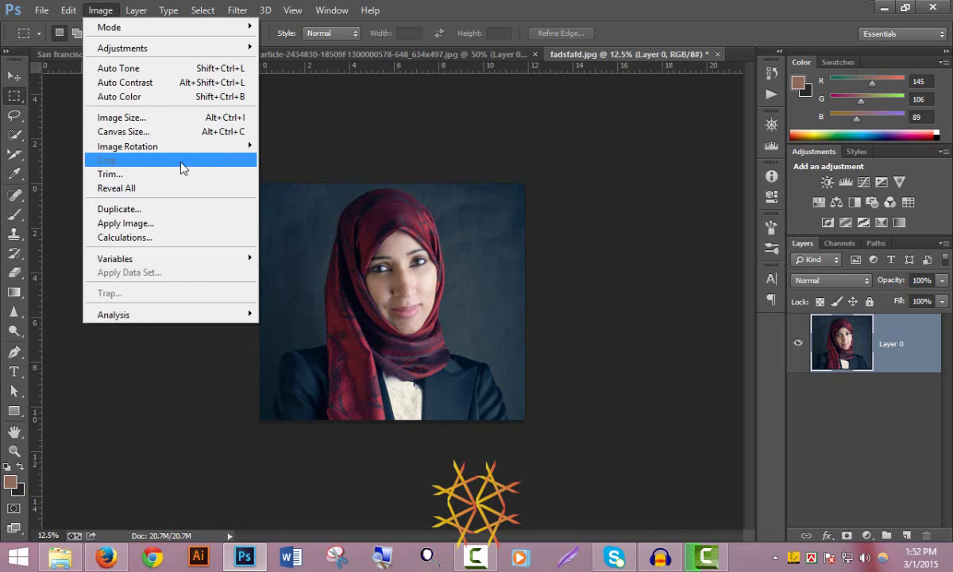
pyautogui.click(391, 186)
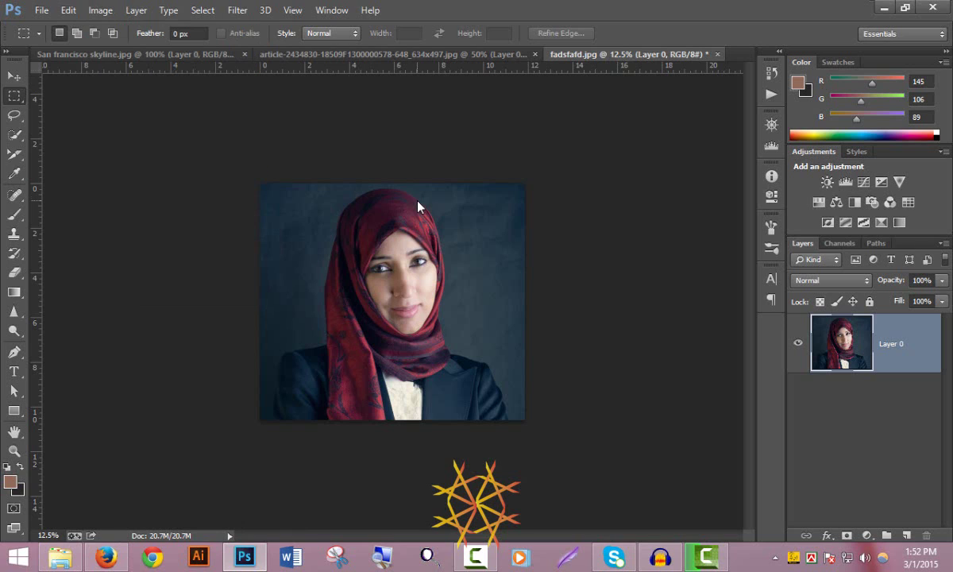
# Step: Crop San francisco skyline.jpg to a rectangular selection of about 10 × 6 inches, moved up to include the tower's lit tip
pyautogui.click(146, 57)
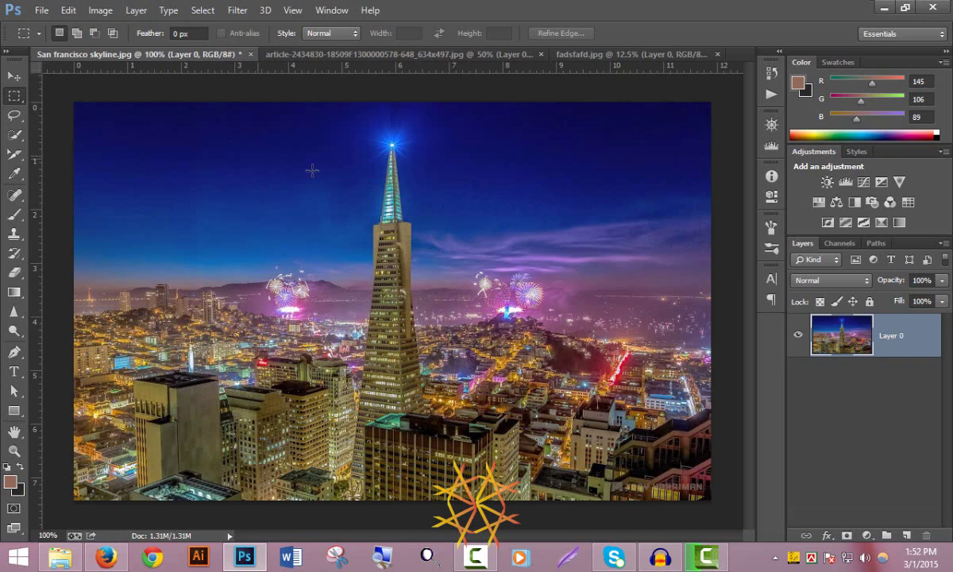
pyautogui.press('l')
pyautogui.press('m')
pyautogui.moveTo(151, 159)
pyautogui.mouseDown()
pyautogui.moveTo(482, 317)
pyautogui.moveTo(621, 485)
pyautogui.moveTo(685, 484)
pyautogui.mouseUp()
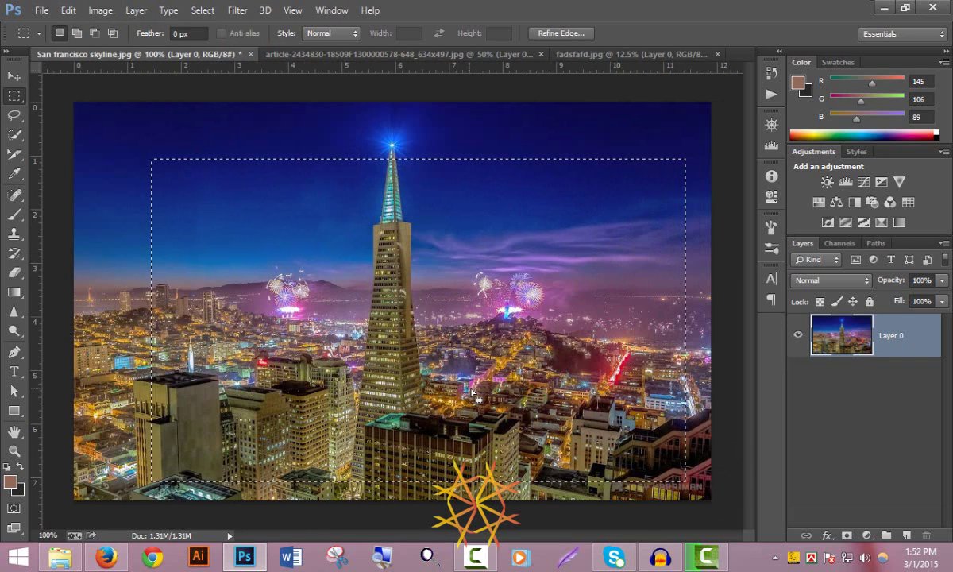
pyautogui.moveTo(474, 393); pyautogui.dragTo(474, 365)
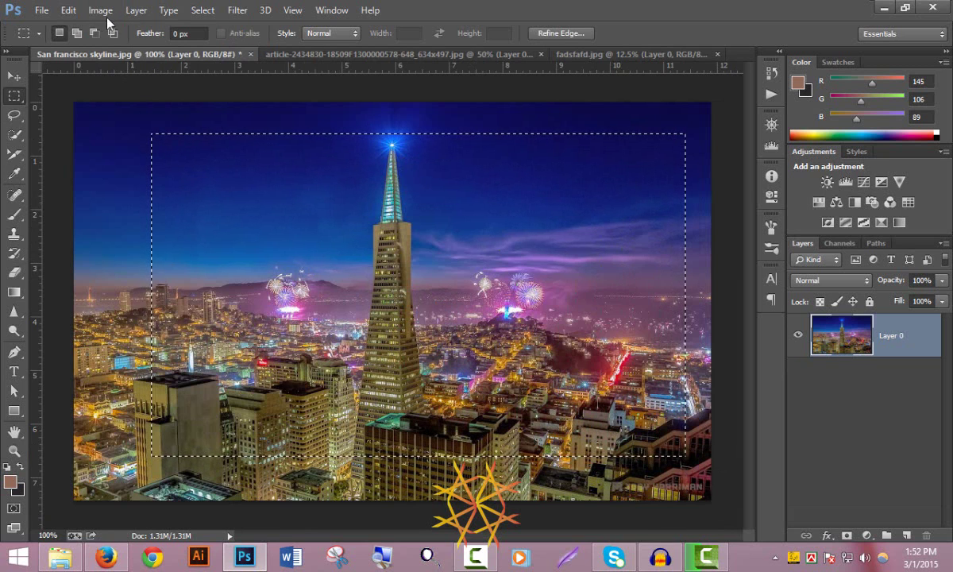
pyautogui.click(71, 11)
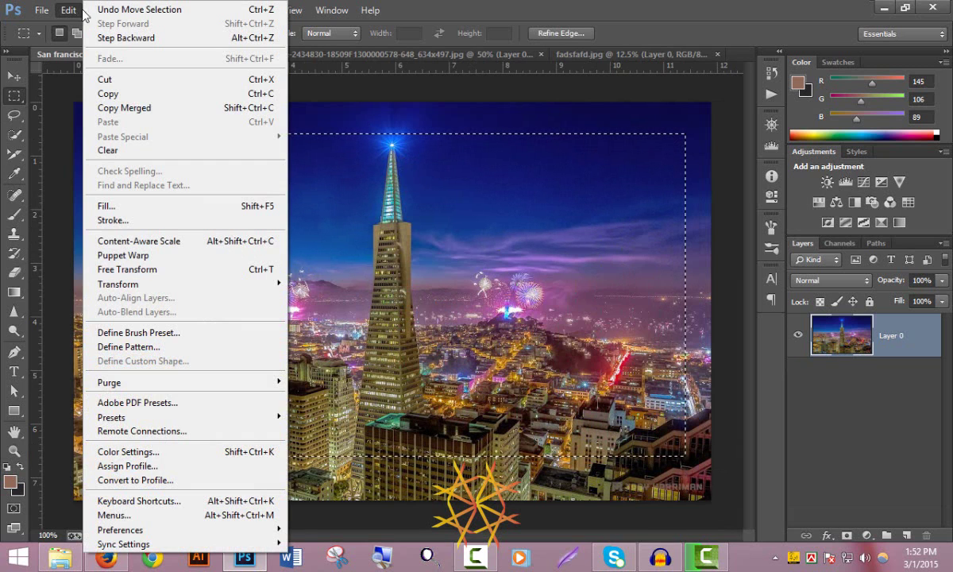
pyautogui.click(59, 77)
pyautogui.click(100, 9)
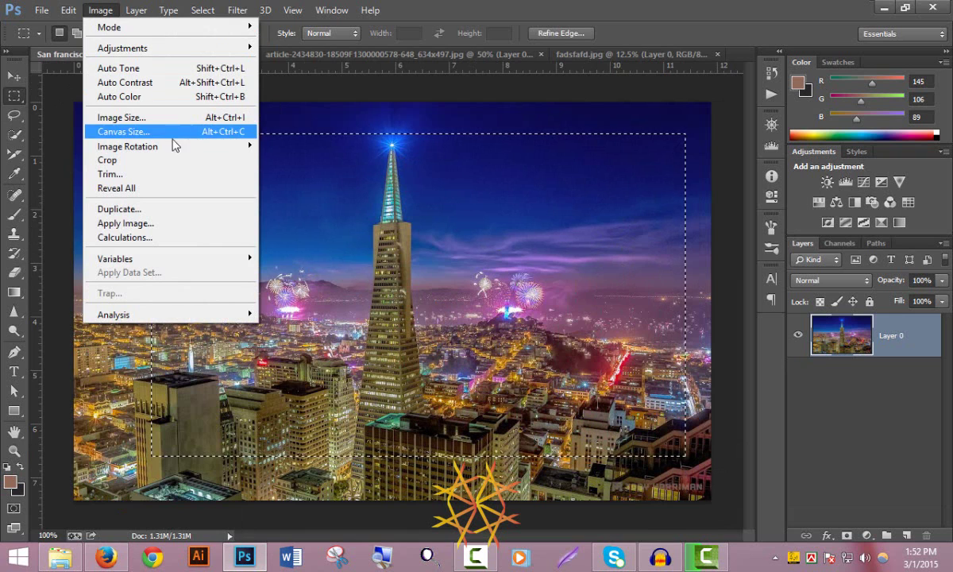
pyautogui.click(191, 160)
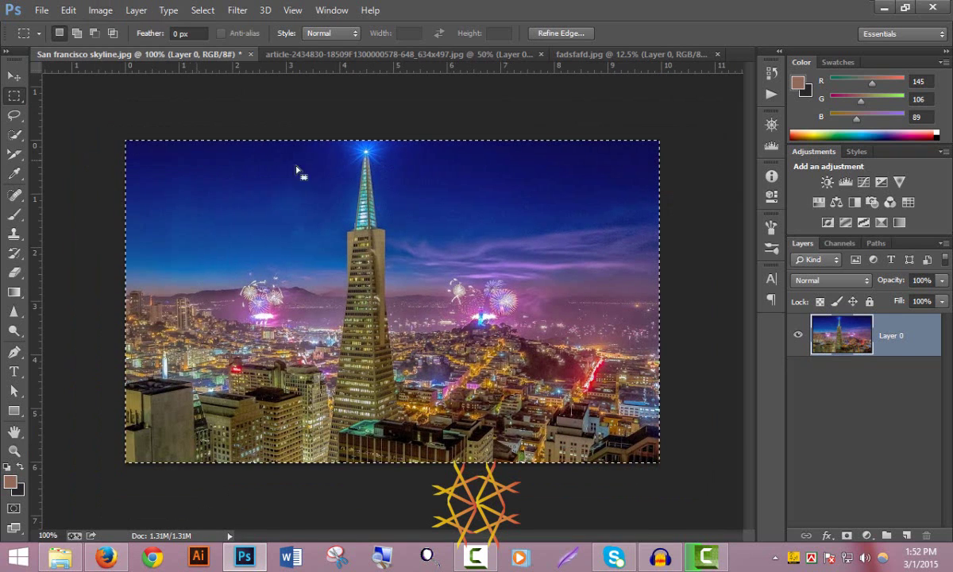
# Step: Undo the crop of the skyline photo to compare it with the full image, and redo it
pyautogui.hotkey('ctrl', 'z')
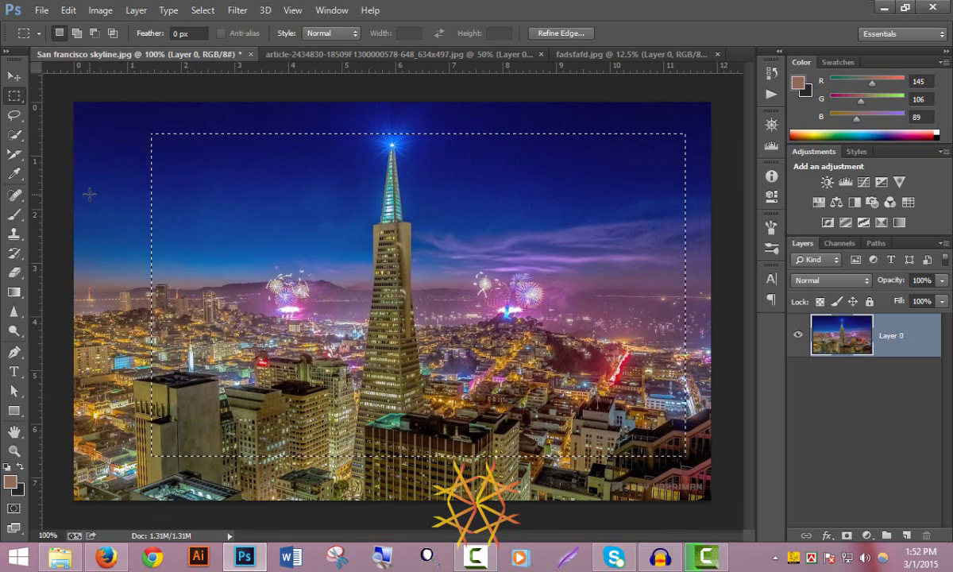
pyautogui.hotkey('ctrl', 'z')
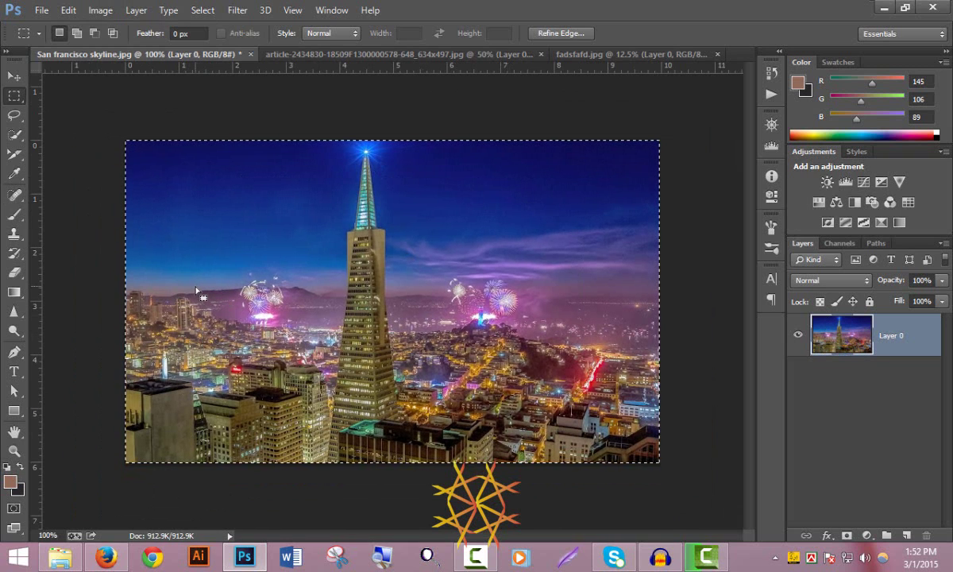
# Step: Try framing a crop of about 8.6 × 5.3 inches inside the skyline photo with the Crop tool, and discard it
pyautogui.click(20, 121)
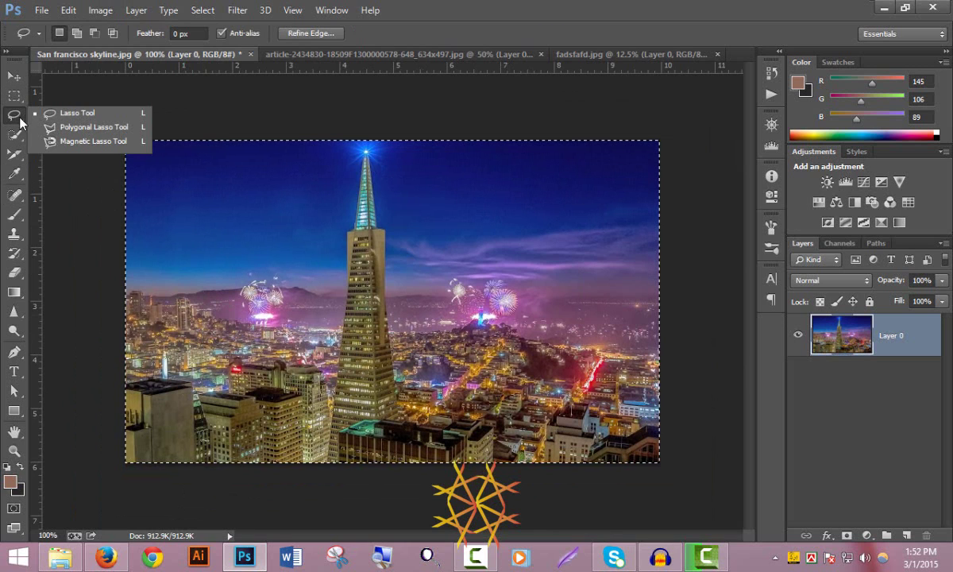
pyautogui.click(18, 137)
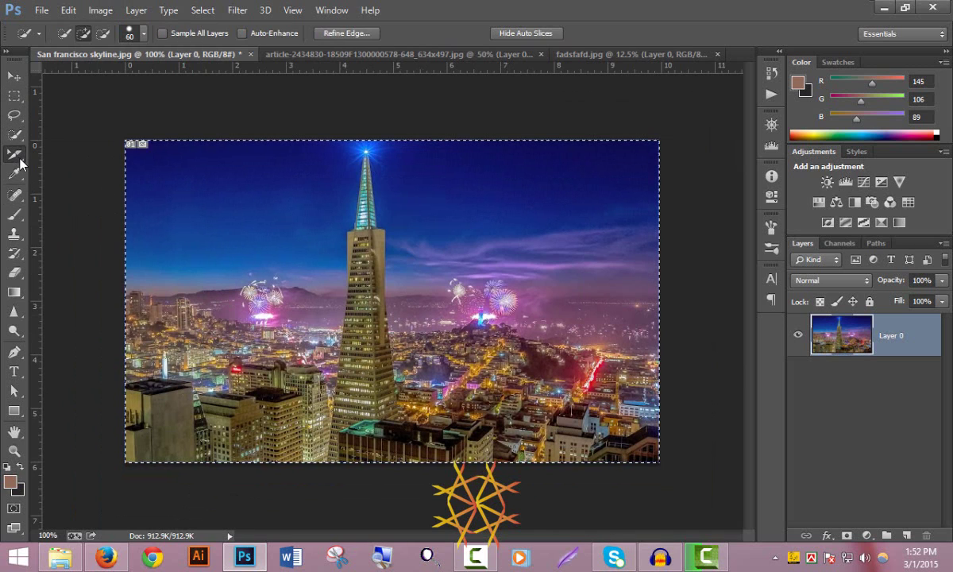
pyautogui.click(19, 163)
pyautogui.click(81, 153)
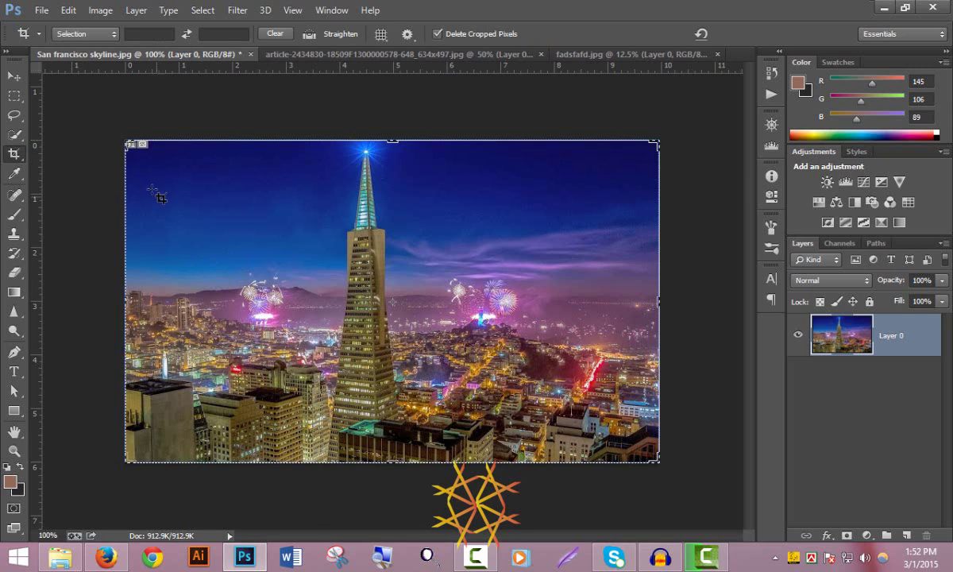
pyautogui.moveTo(147, 161); pyautogui.dragTo(601, 442)
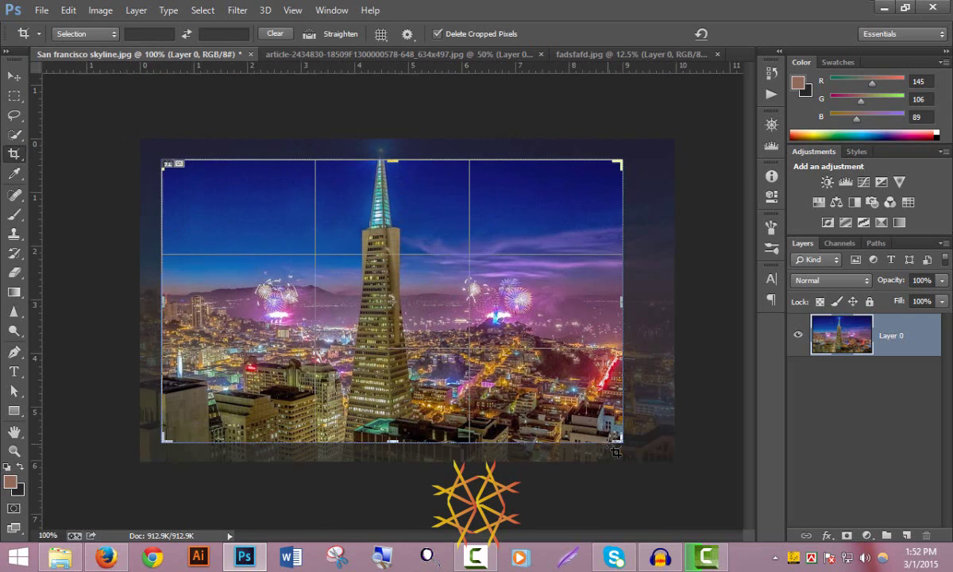
pyautogui.press('ctrl')
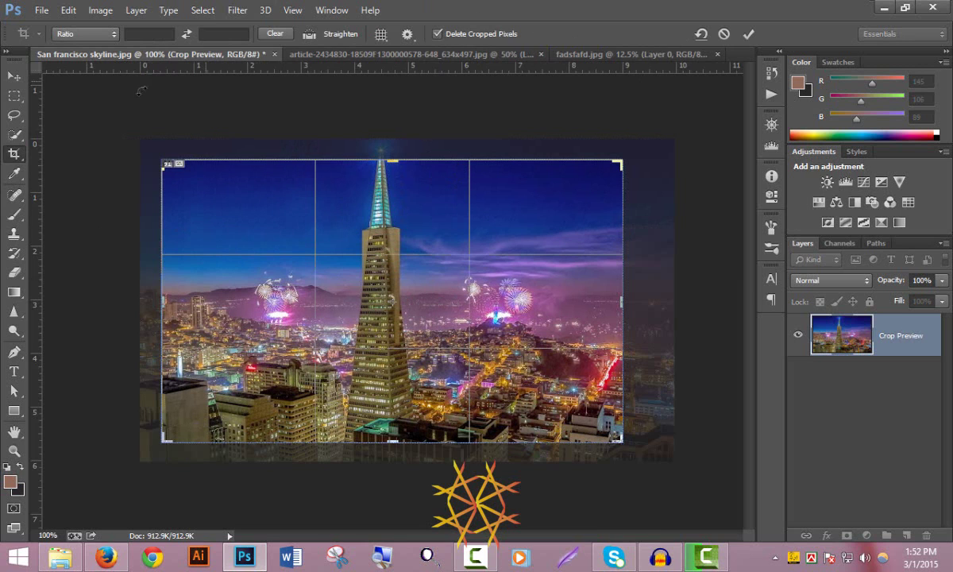
pyautogui.click(14, 76)
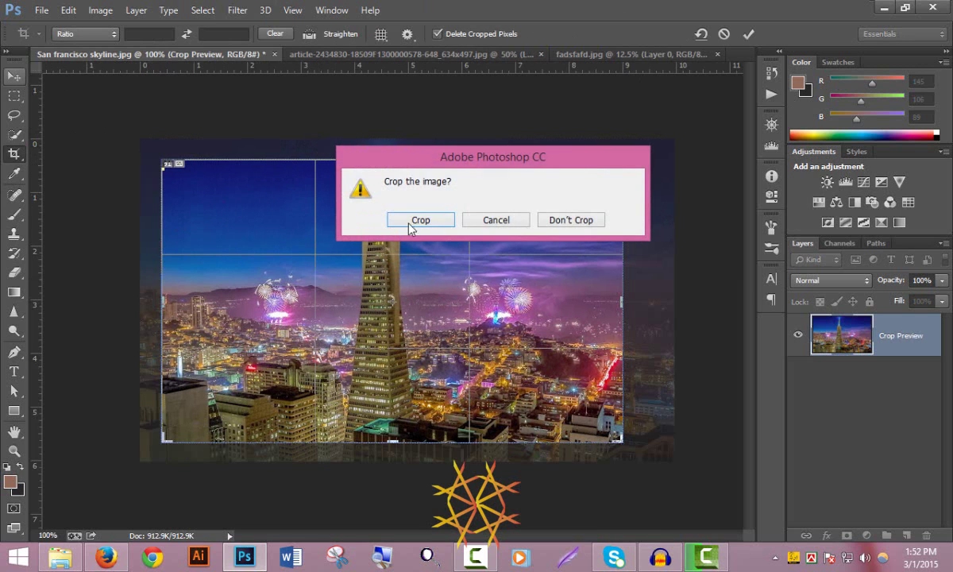
pyautogui.click(579, 221)
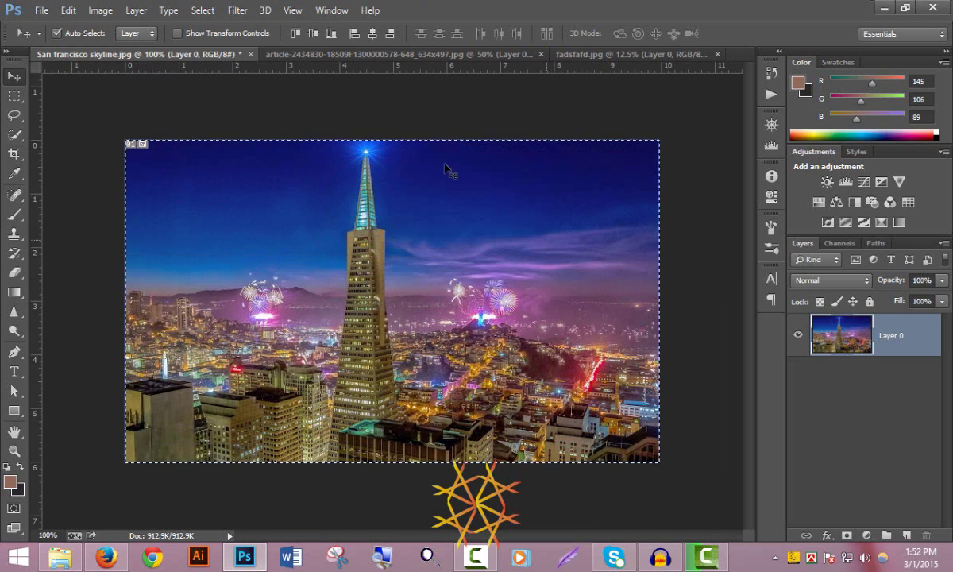
pyautogui.click(98, 11)
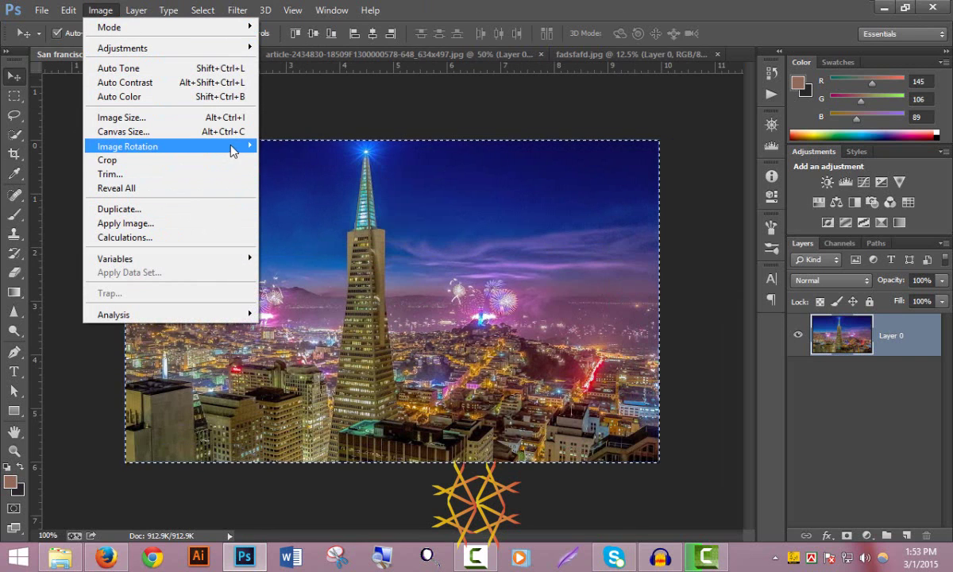
pyautogui.moveTo(220, 153)
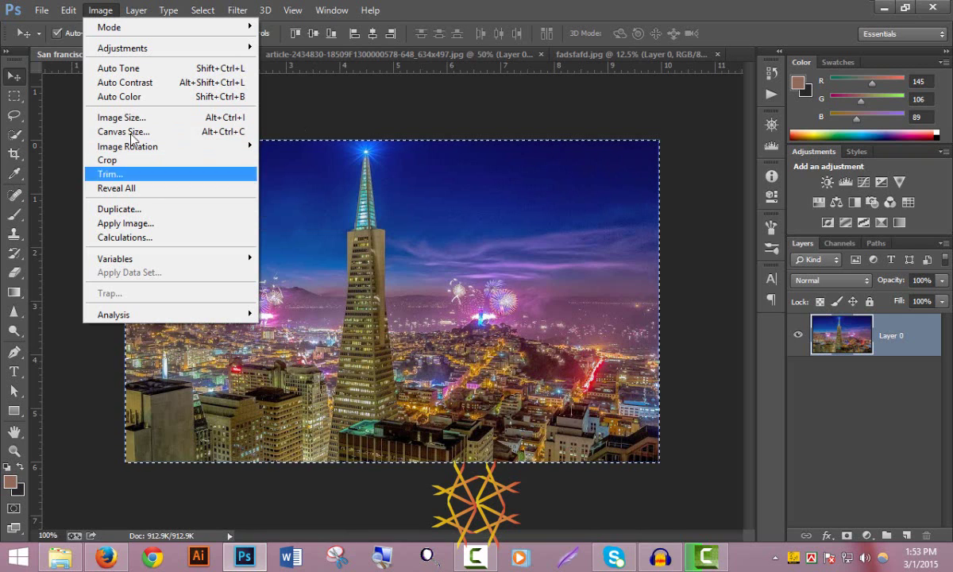
pyautogui.click(515, 123)
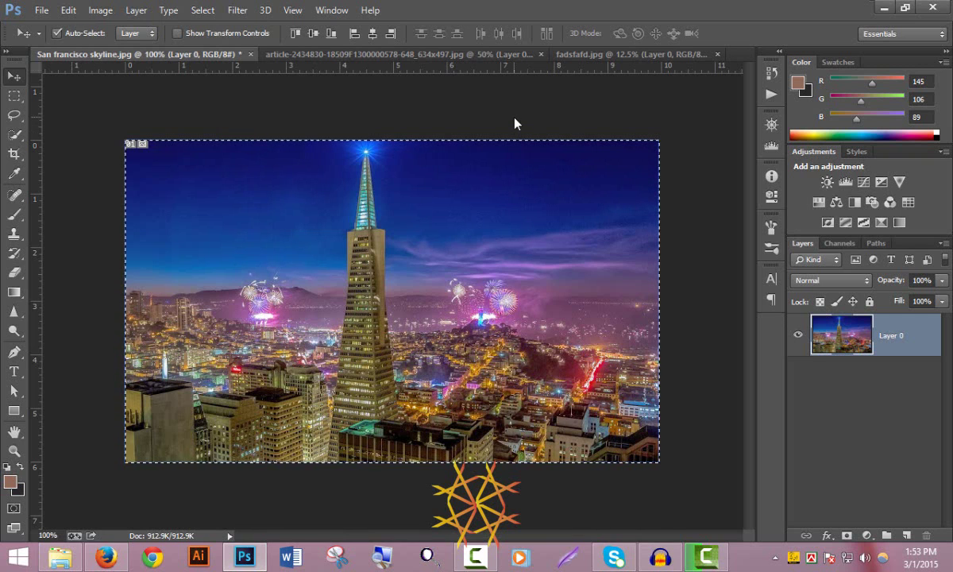